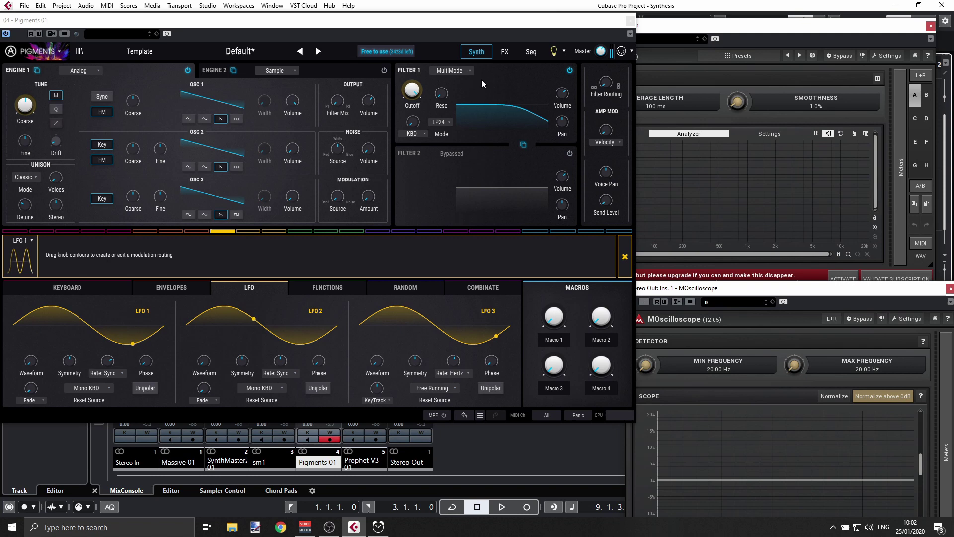
Lower Filter 1's cutoff from 20000 Hz to about 1556 Hz.
mouse_move(410, 99)
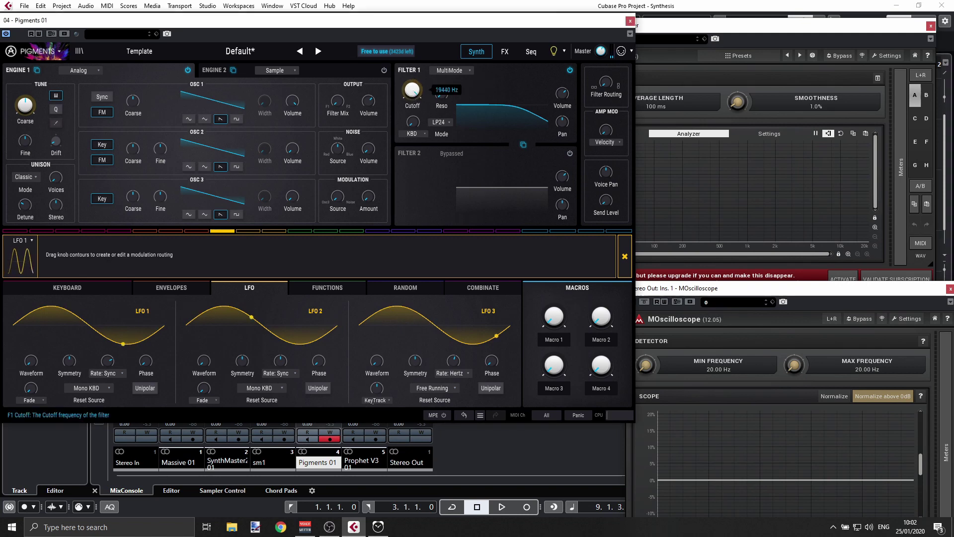
scroll(412, 90, down, 5)
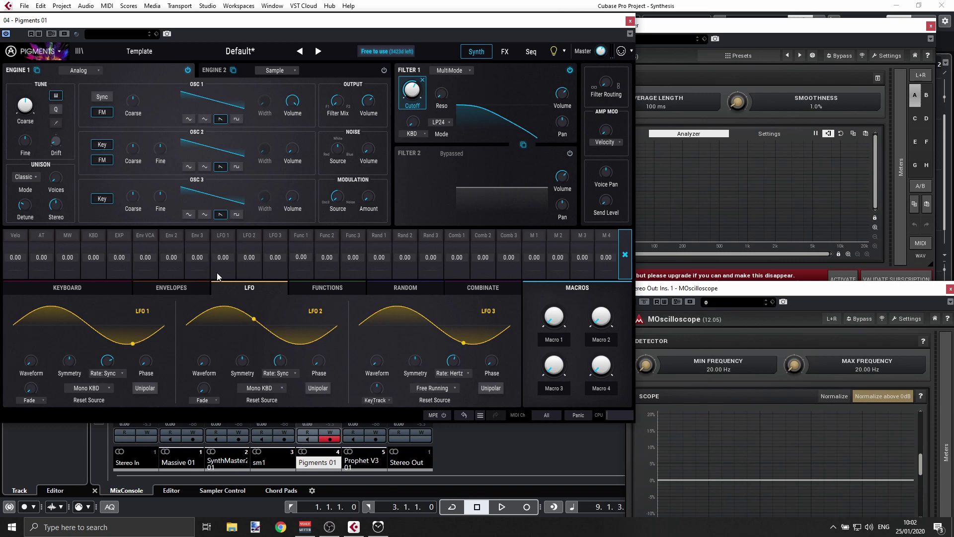
Set LFO 1's modulation amount on Filter 1 cutoff to 0.77.
drag(229, 261, 223, 249)
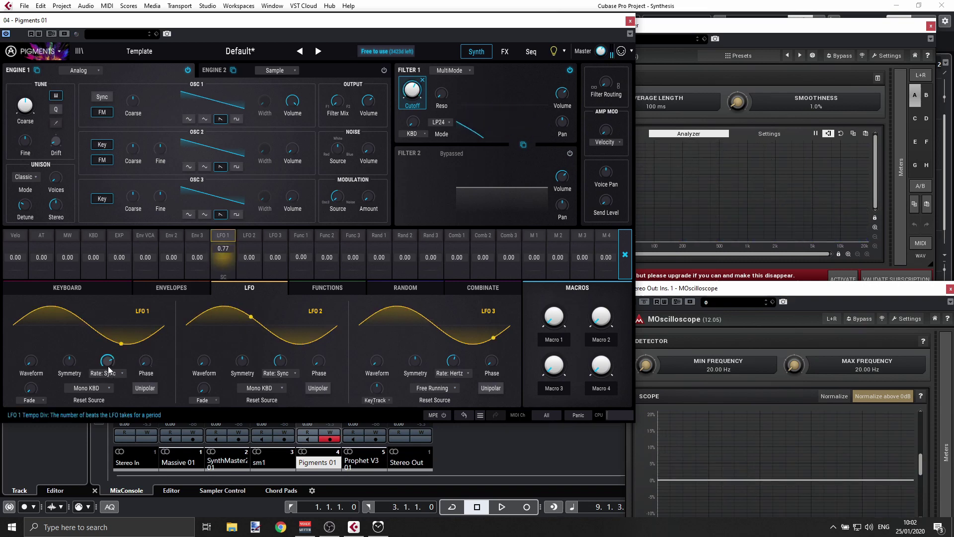
mouse_move(122, 356)
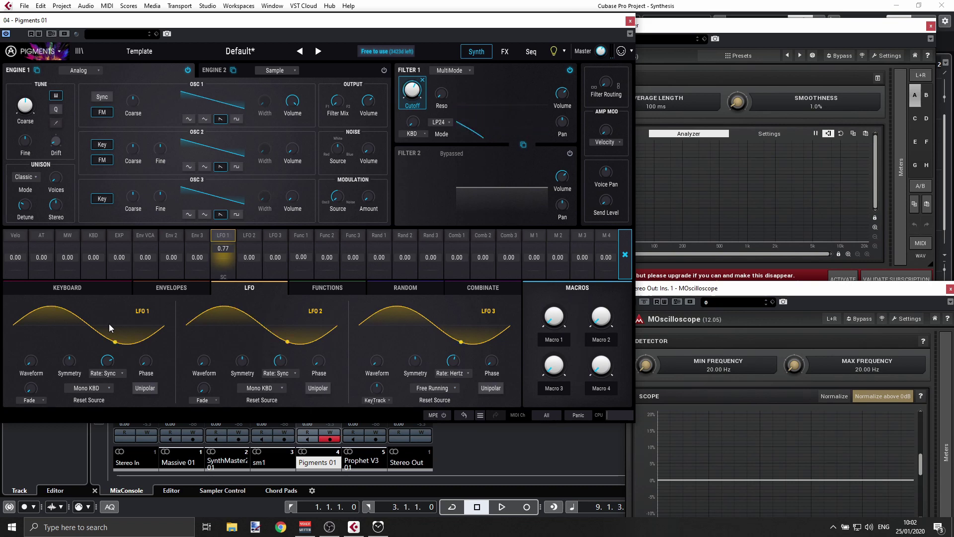
Add Env 2 as the side chain on LFO 1's cutoff modulation at amount 1.00.
click(625, 255)
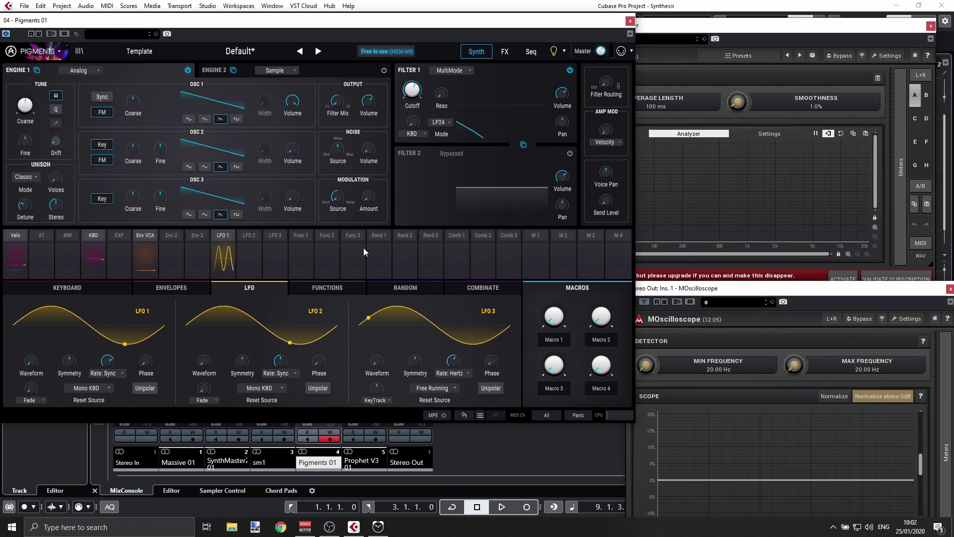
click(224, 240)
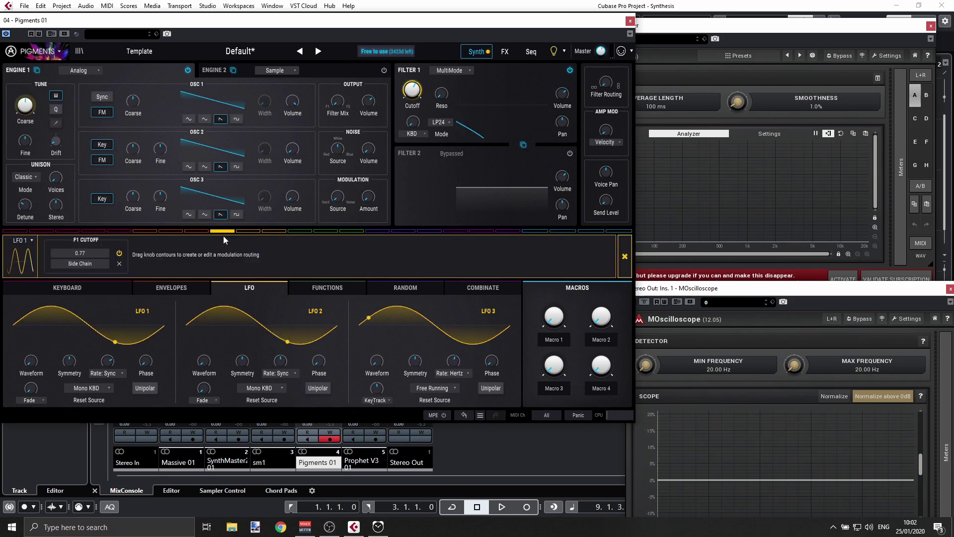
click(84, 264)
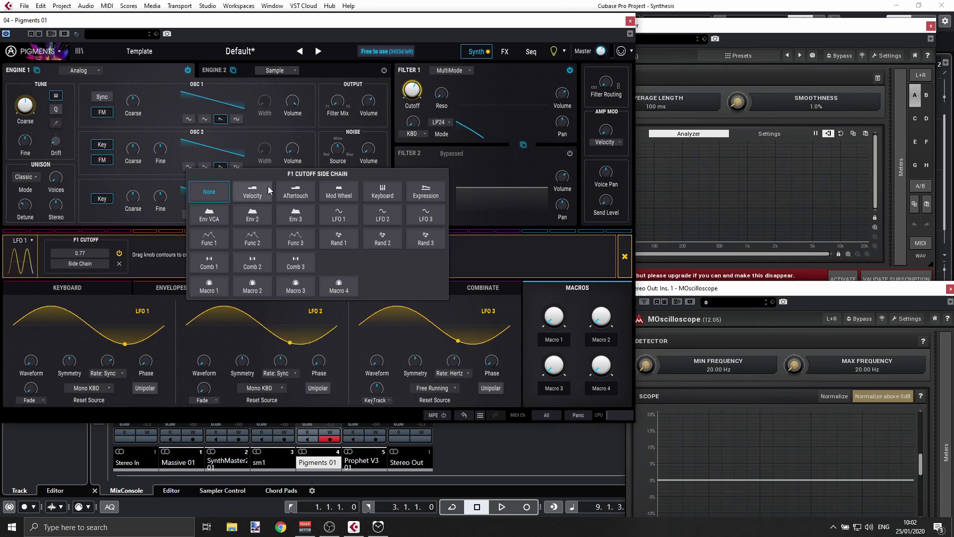
click(249, 215)
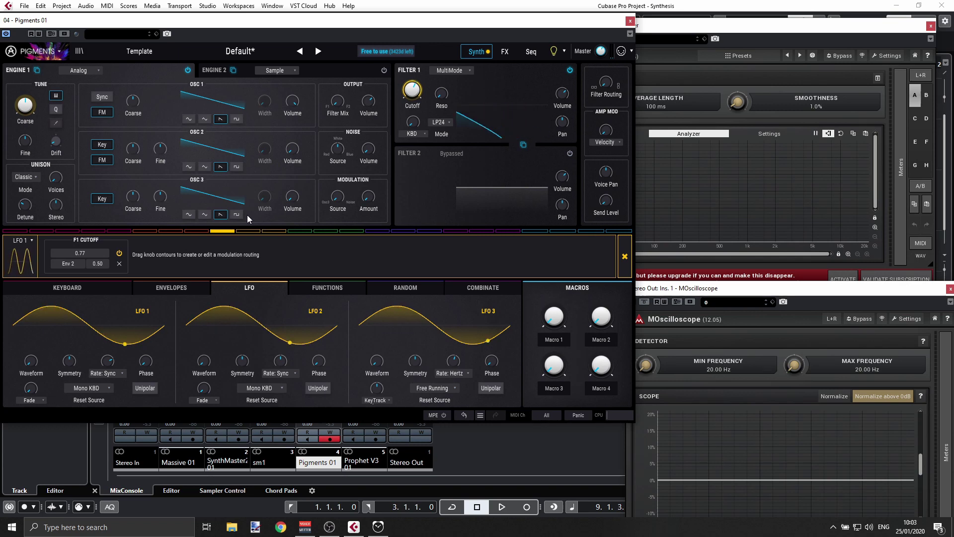
drag(98, 264, 96, 257)
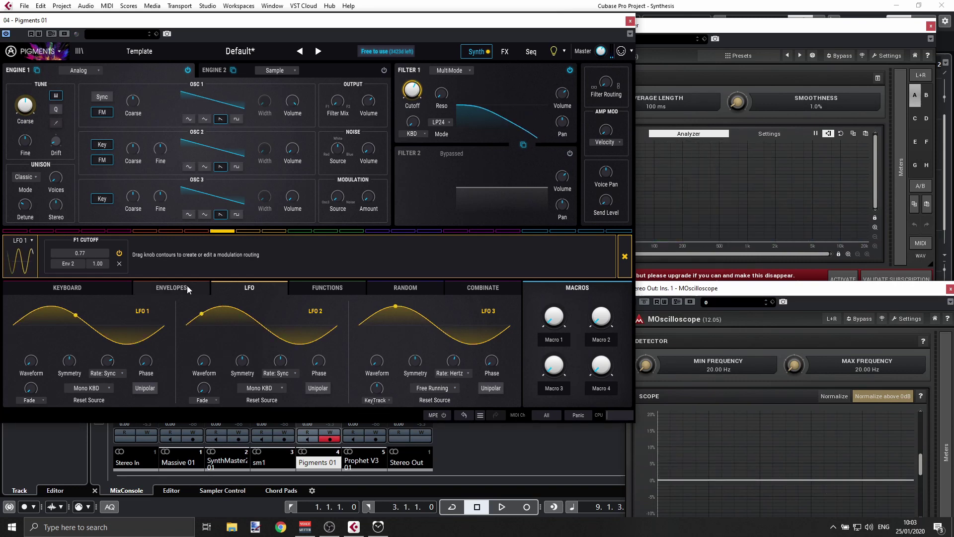
Set Env 2's attack to about 823 ms and bend its attack curve.
click(171, 286)
click(625, 257)
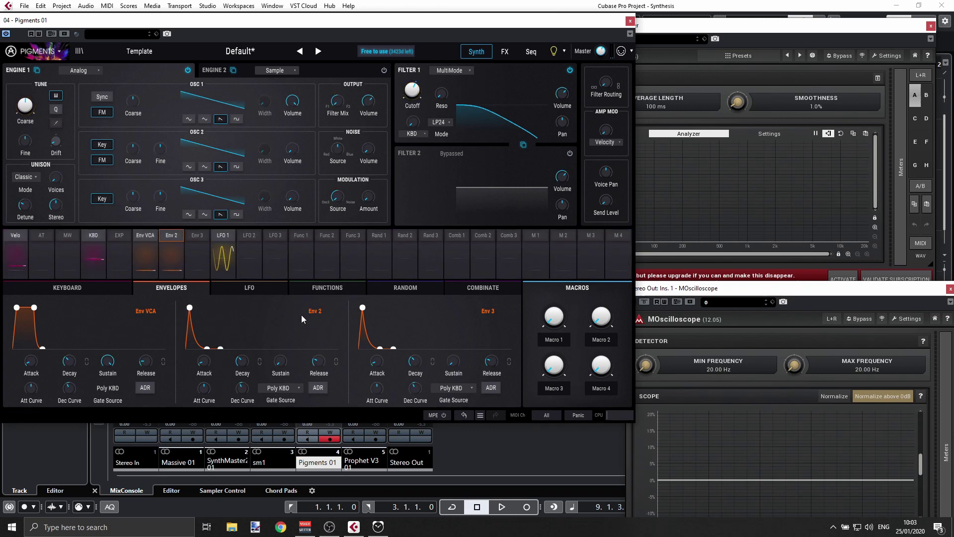
drag(191, 308, 226, 307)
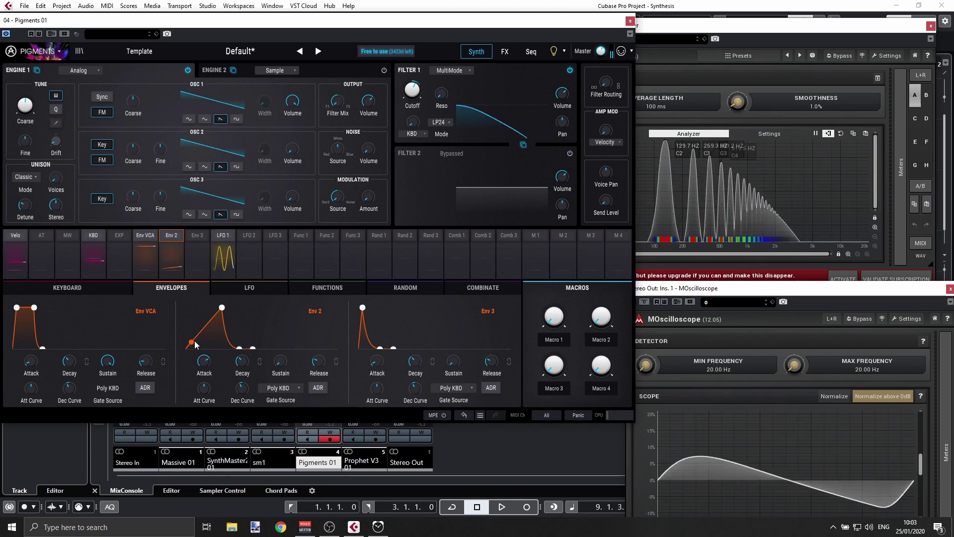
drag(224, 309, 217, 308)
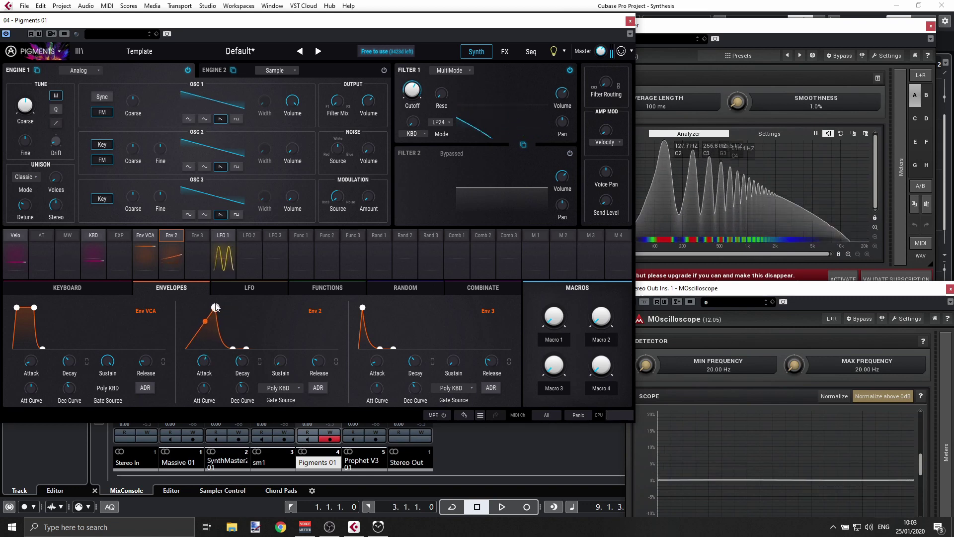
drag(204, 389, 204, 388)
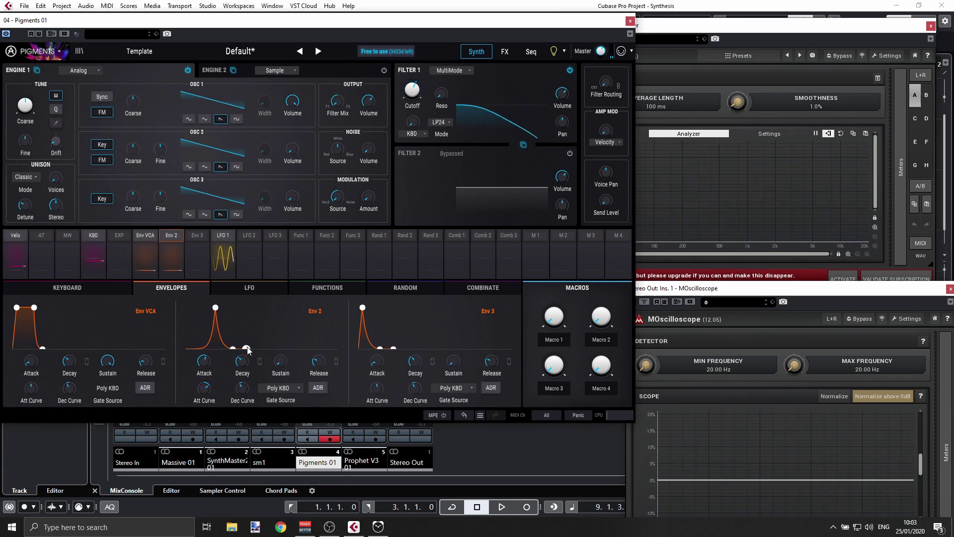
Lengthen the Env 2 and Env VCA releases and shorten Env 2's decay.
drag(248, 351, 264, 350)
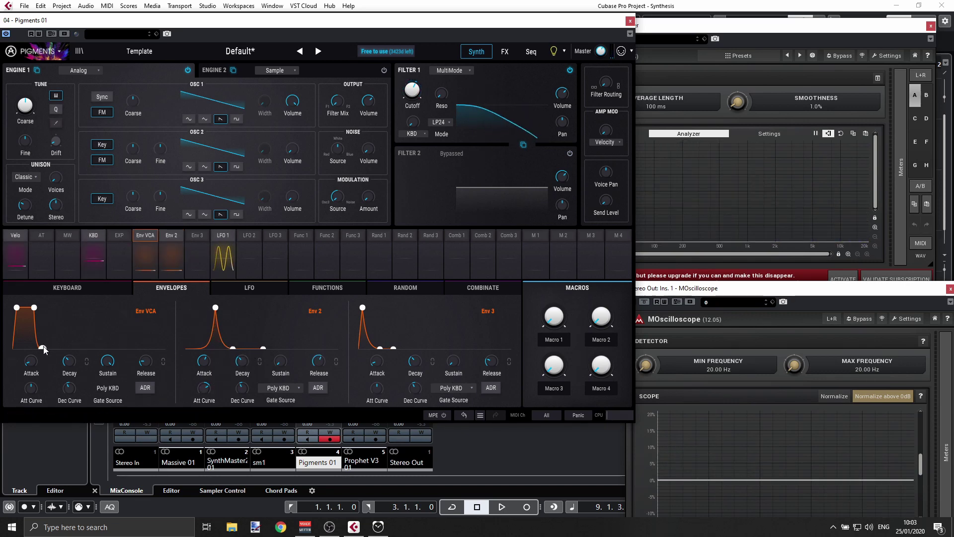
drag(44, 349, 59, 347)
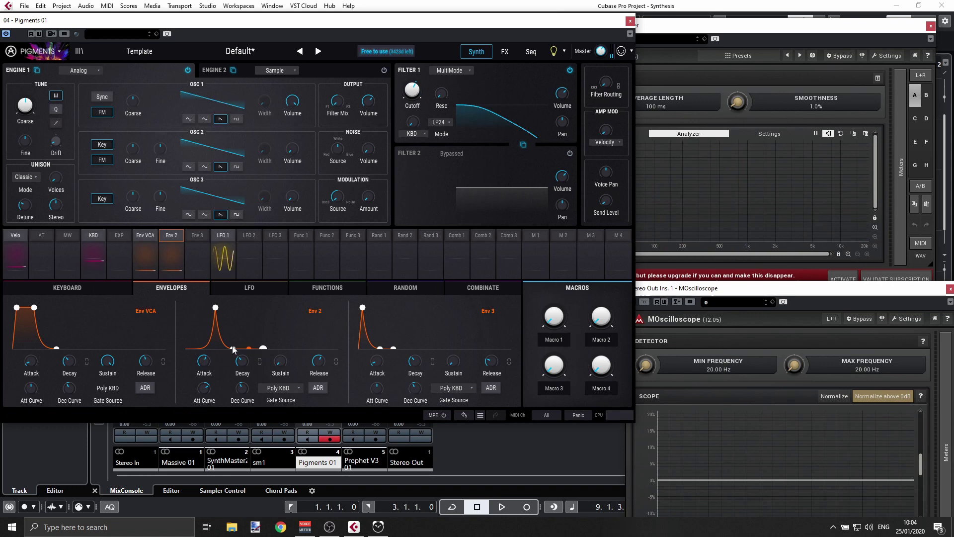
drag(233, 350, 210, 293)
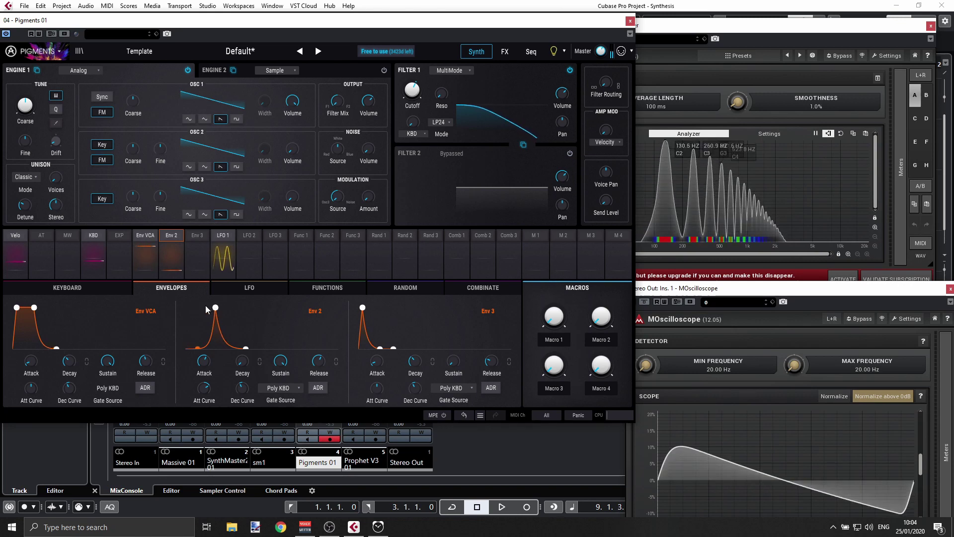
scroll(211, 357, down, 3)
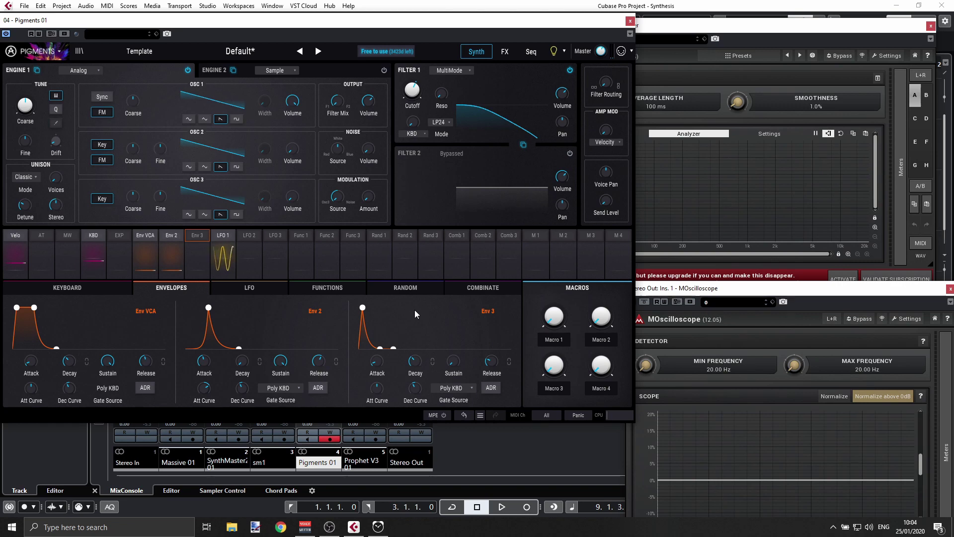
Route Env 3 to LFO 1's Rate at an amount of 1.00.
click(226, 237)
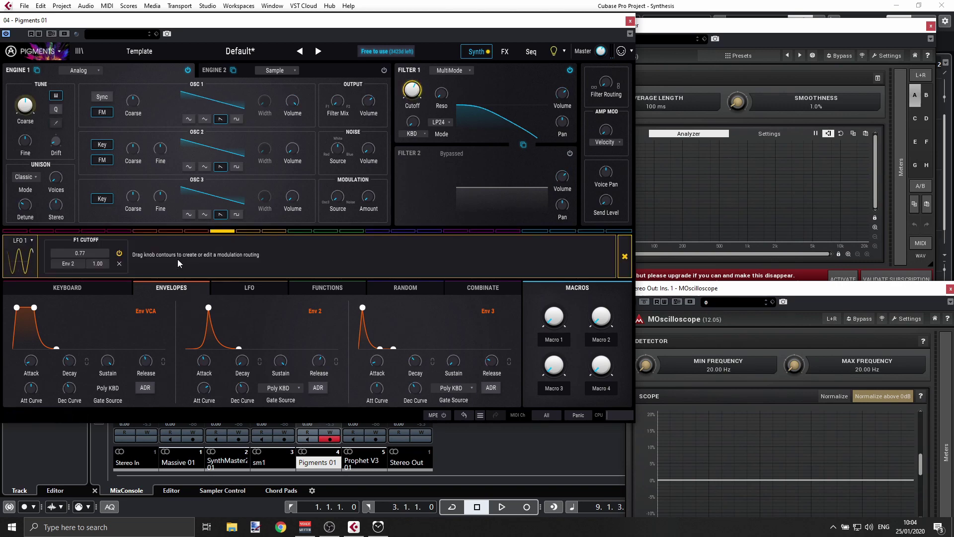
click(622, 263)
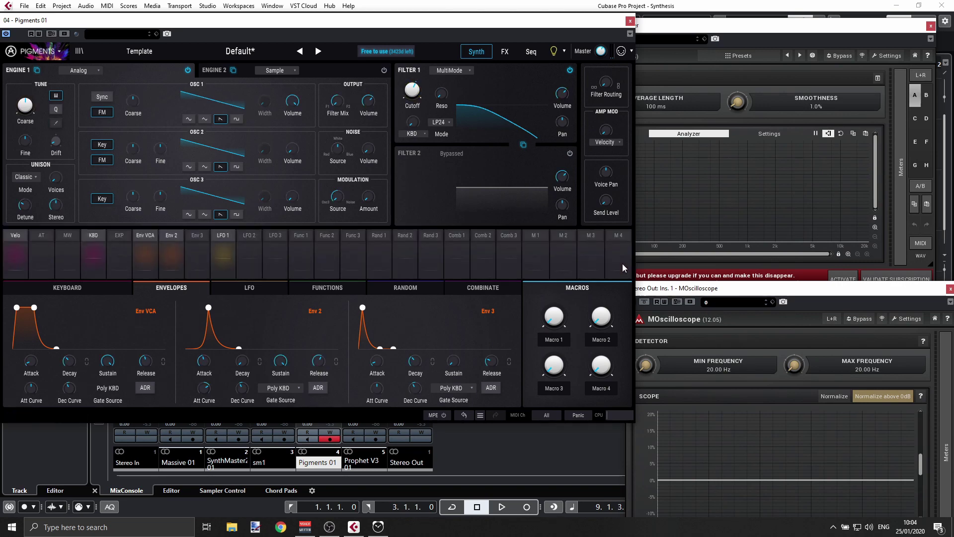
click(218, 288)
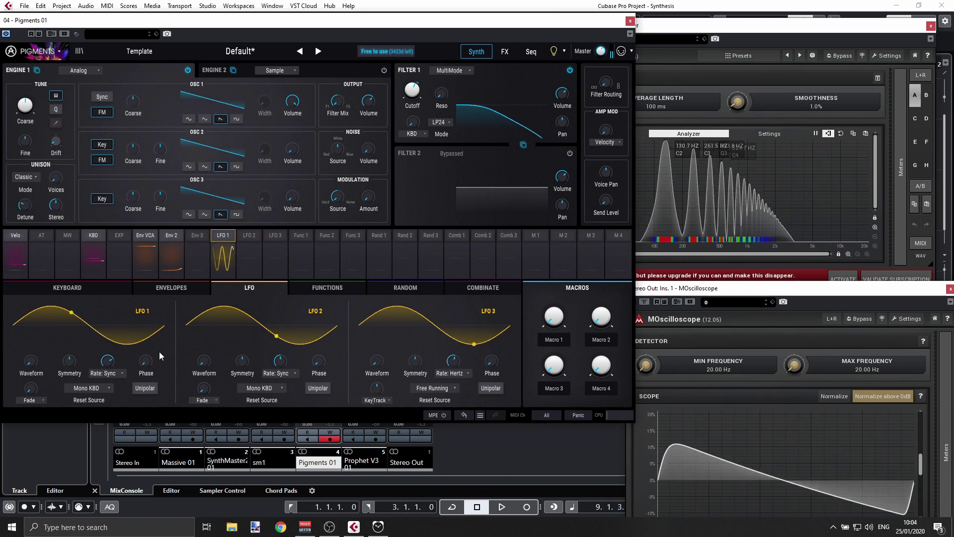
click(123, 355)
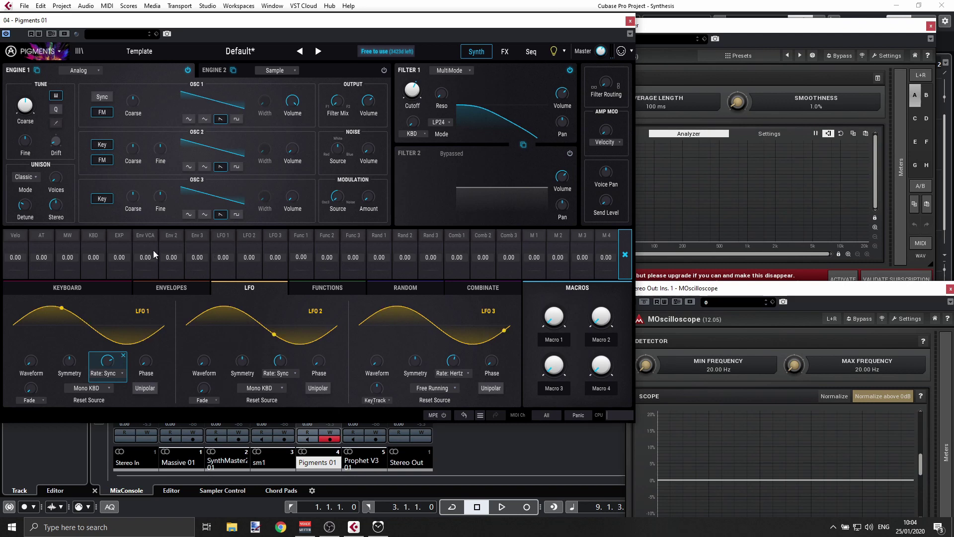
drag(197, 257, 198, 244)
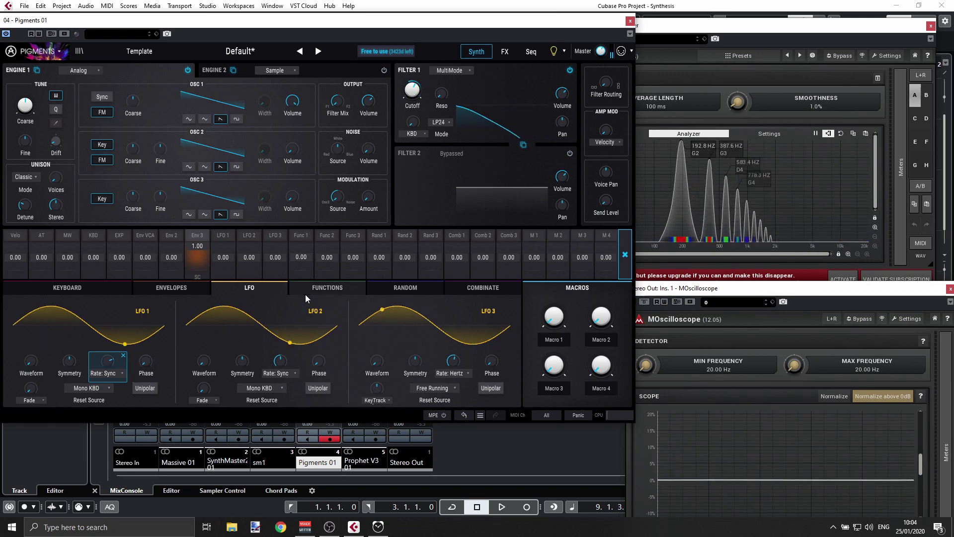
Lengthen Env 3's attack and recheck LFO 1's modulation routings.
click(168, 288)
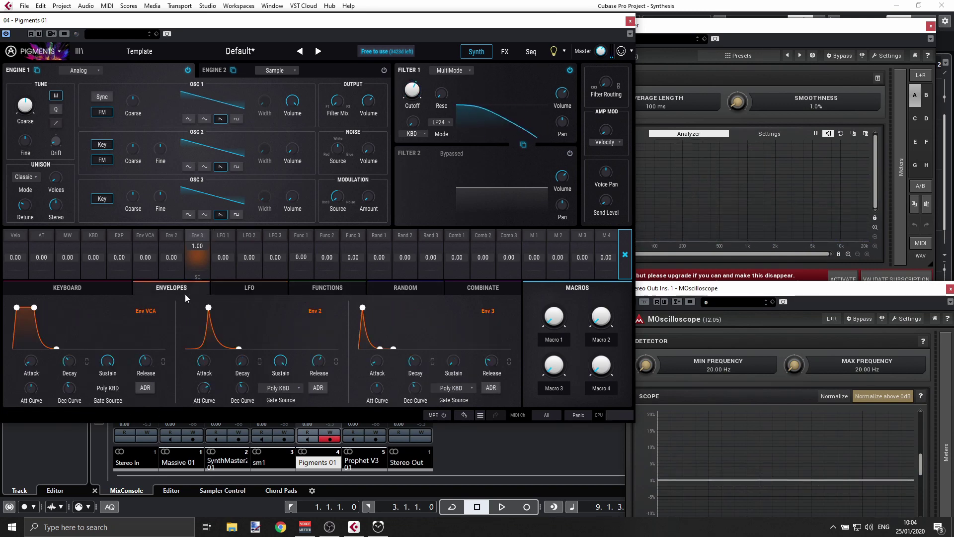
drag(363, 307, 387, 310)
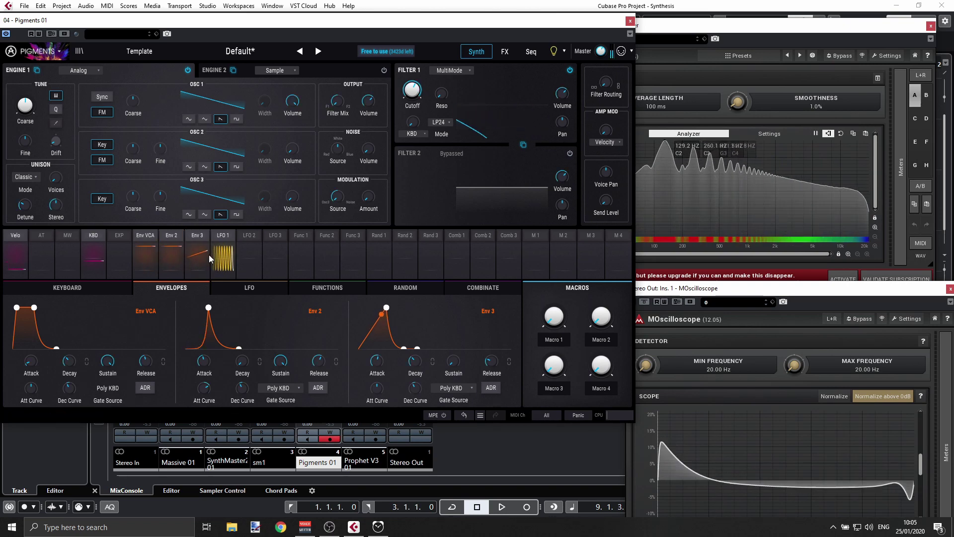
click(223, 237)
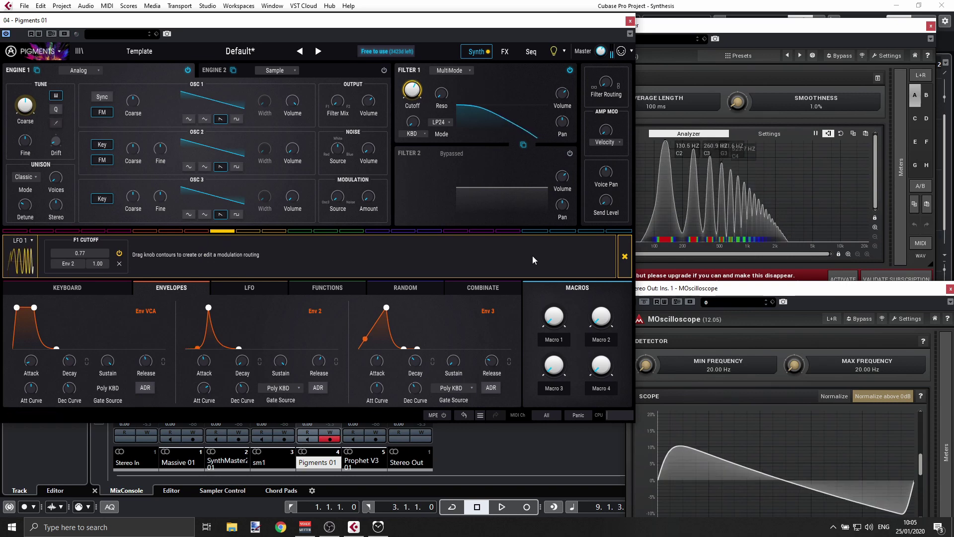
click(624, 266)
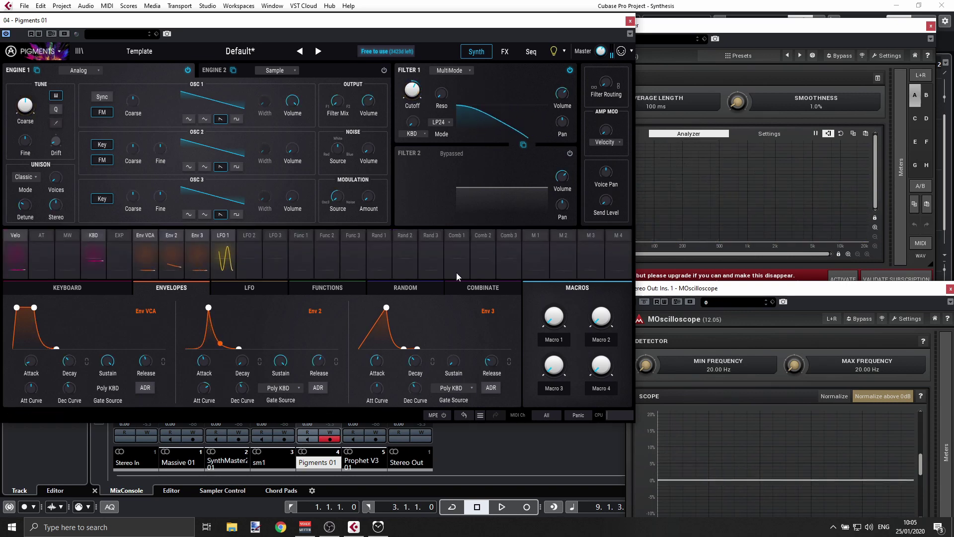
click(236, 288)
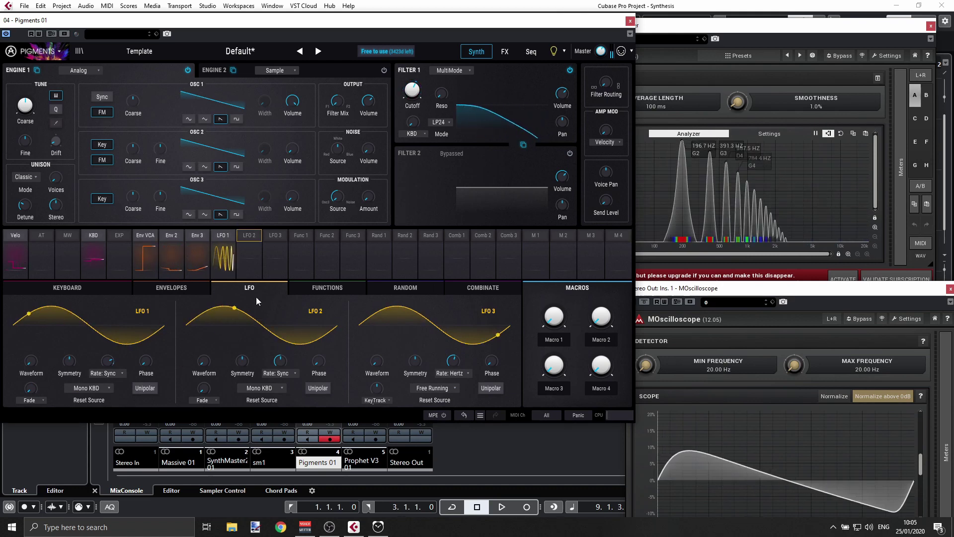
Raise the reverb send level on the FX page to about -10.3 dB.
click(506, 52)
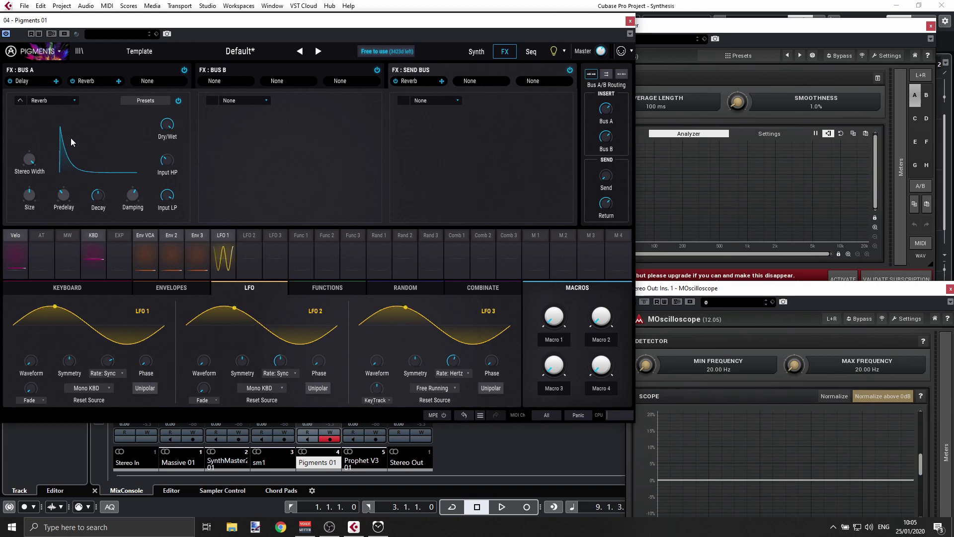
mouse_move(605, 176)
mouse_down()
mouse_move(605, 165)
mouse_move(609, 180)
mouse_up()
scroll(609, 180, up, 3)
Switch from the FX page back to the Synth page.
click(477, 52)
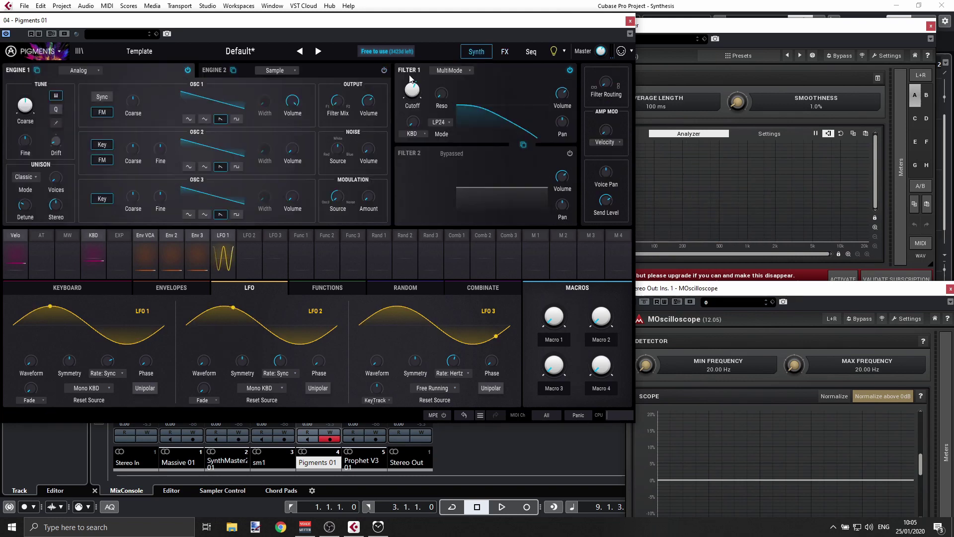